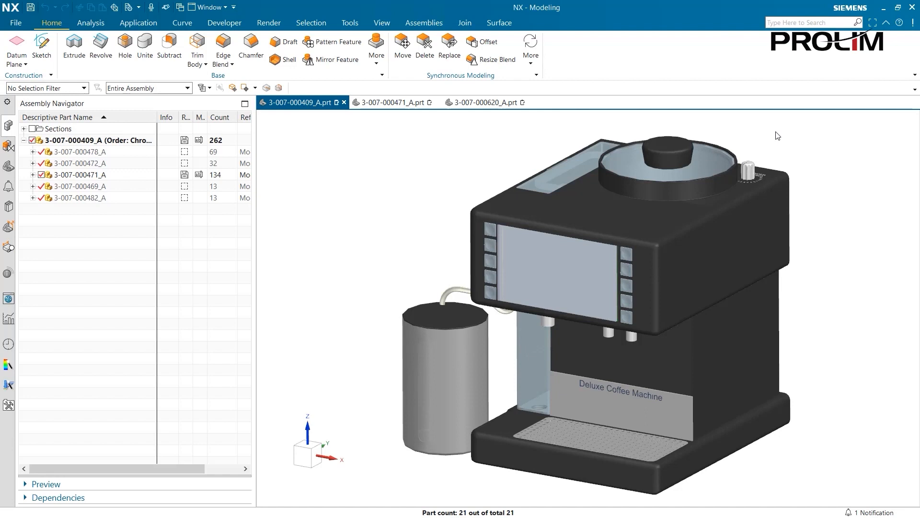
{"action": "left_click", "coordinate": [383, 103]}
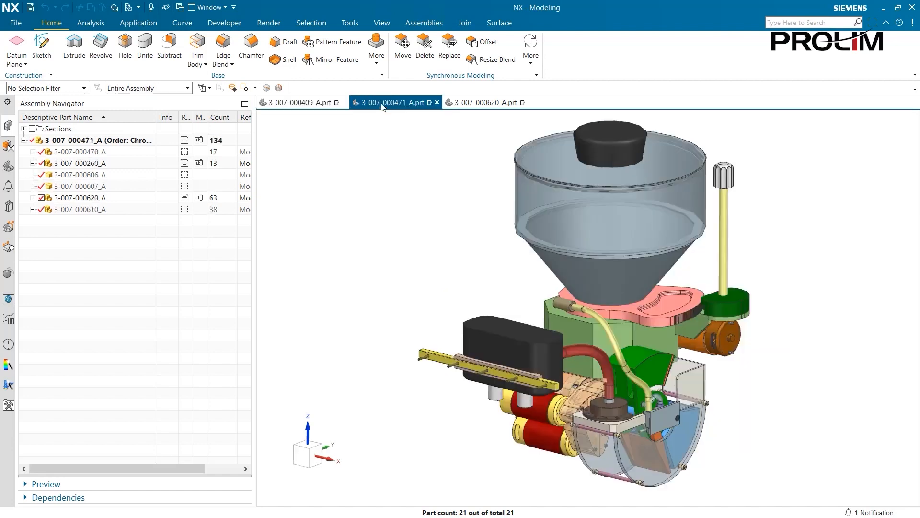
{"action": "middle_click_drag", "start_coordinate": [392, 240], "coordinate": [575, 453]}
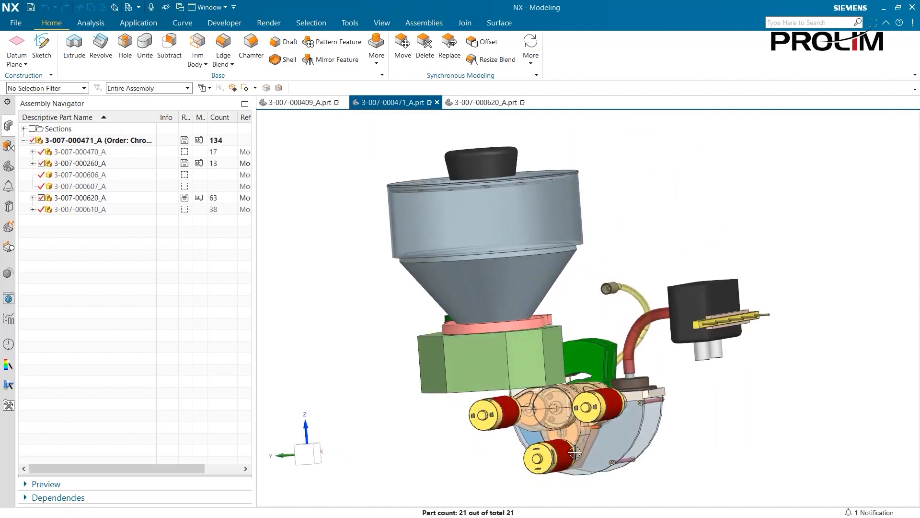
{"action": "left_click", "coordinate": [489, 104]}
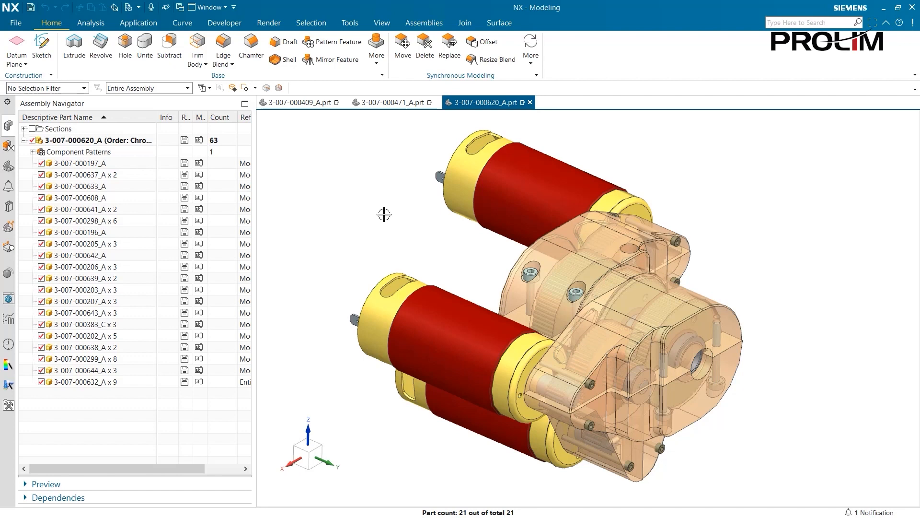
Run the Check-Mate tests on the current part with results published to the Quality Dashboard, and close the test setup
{"action": "left_click", "coordinate": [228, 25]}
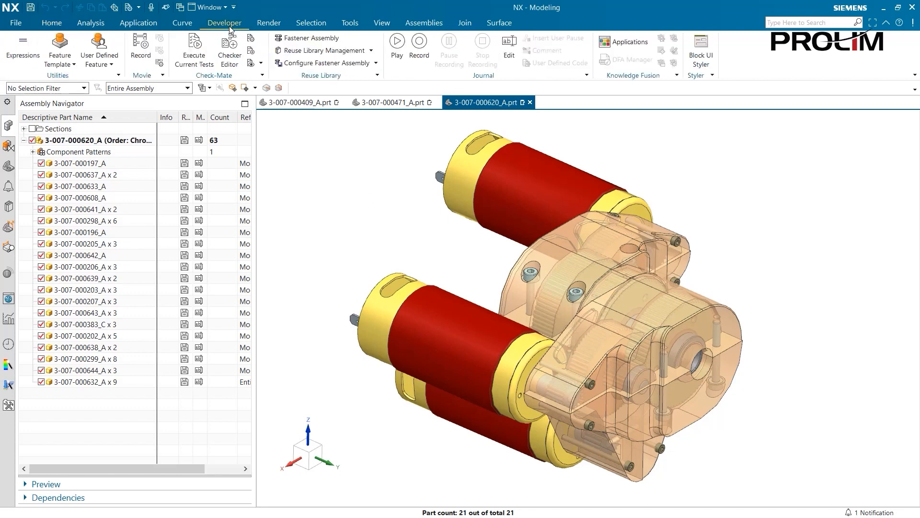
{"action": "left_click", "coordinate": [286, 60]}
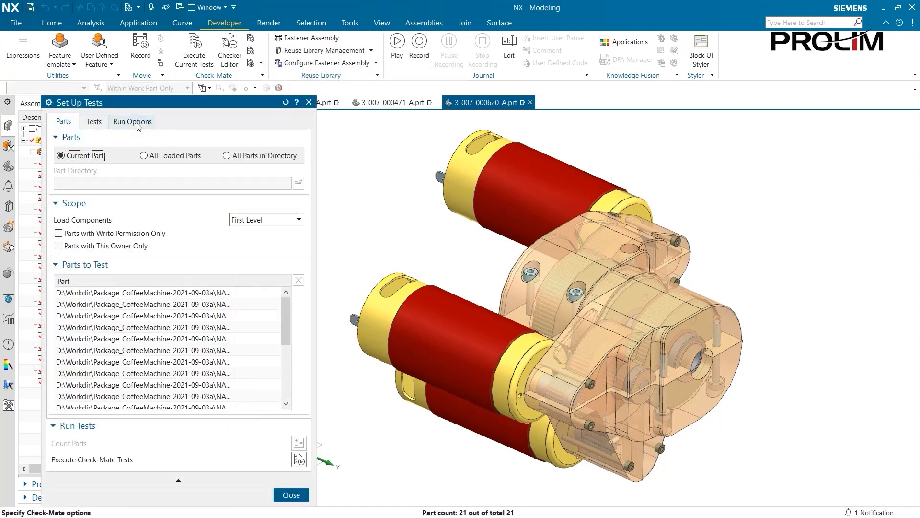
{"action": "left_click", "coordinate": [133, 121]}
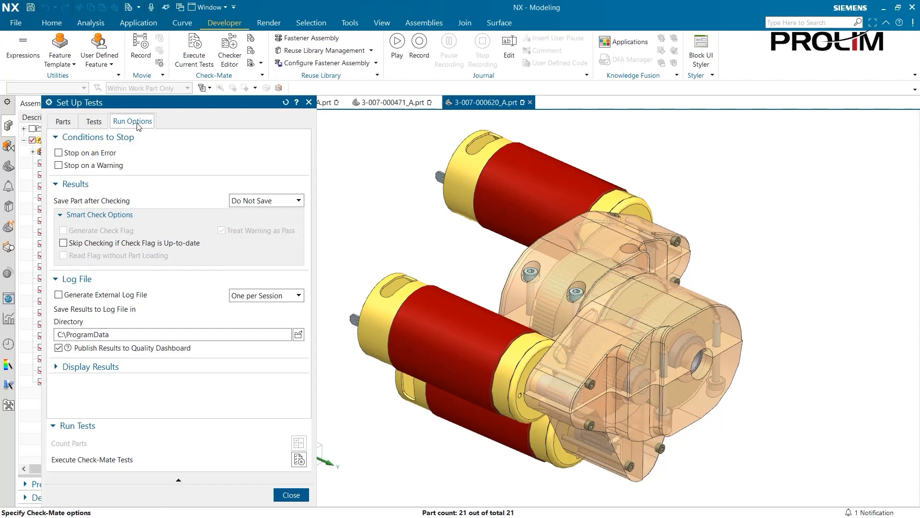
{"action": "left_click", "coordinate": [299, 459]}
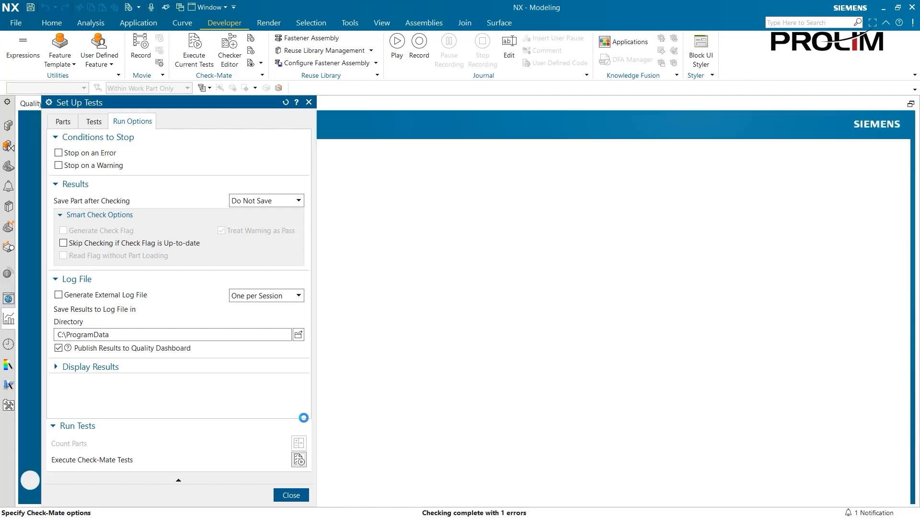
{"action": "left_click", "coordinate": [300, 496]}
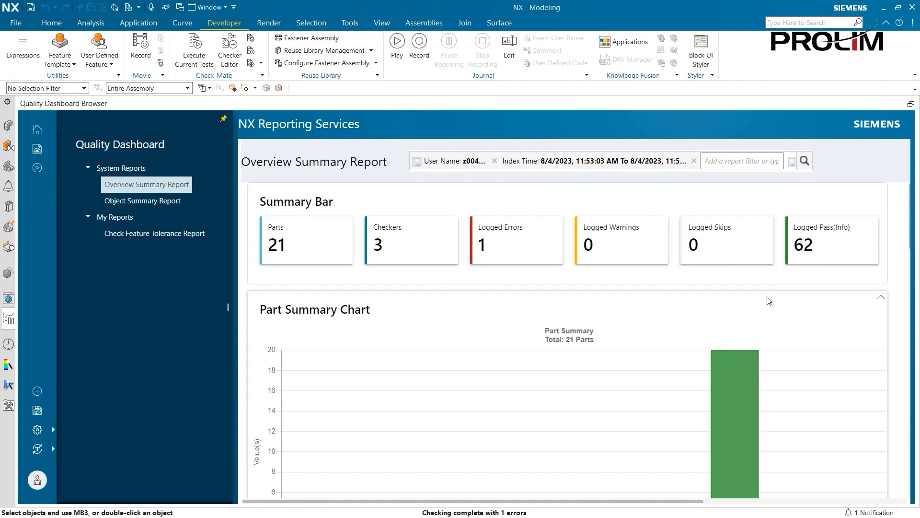
Review the Part Summary Chart and Part Summary Table in the Overview Summary Report to identify the failing part
{"action": "scroll", "coordinate": [768, 300], "scroll_direction": "down", "scroll_amount": 3}
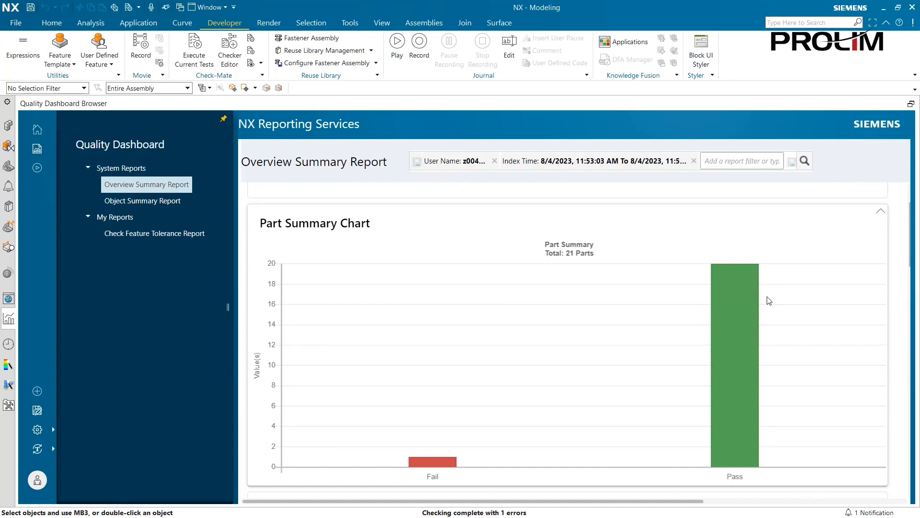
{"action": "mouse_move", "coordinate": [755, 314]}
{"action": "scroll", "coordinate": [652, 379], "scroll_direction": "down", "scroll_amount": 2}
{"action": "scroll", "coordinate": [636, 347], "scroll_direction": "down", "scroll_amount": 5}
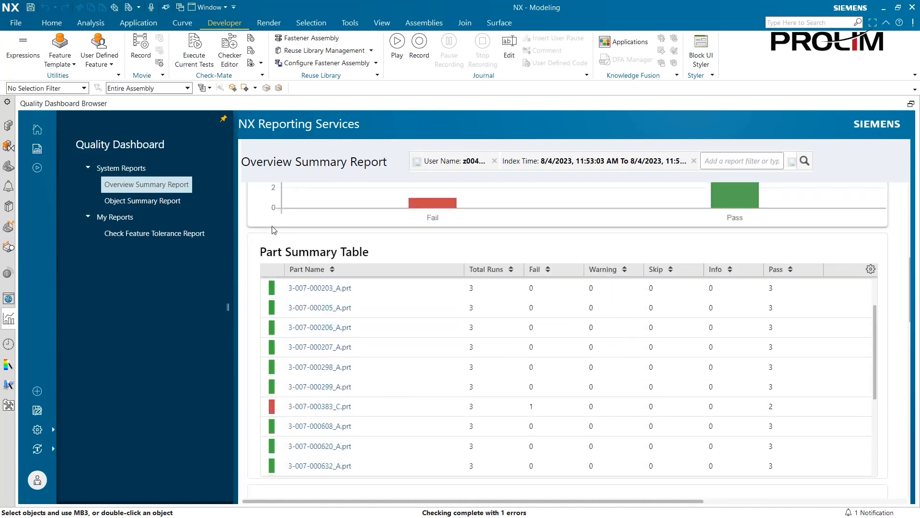
{"action": "scroll", "coordinate": [261, 239], "scroll_direction": "down", "scroll_amount": 1}
{"action": "scroll", "coordinate": [263, 256], "scroll_direction": "up", "scroll_amount": 2}
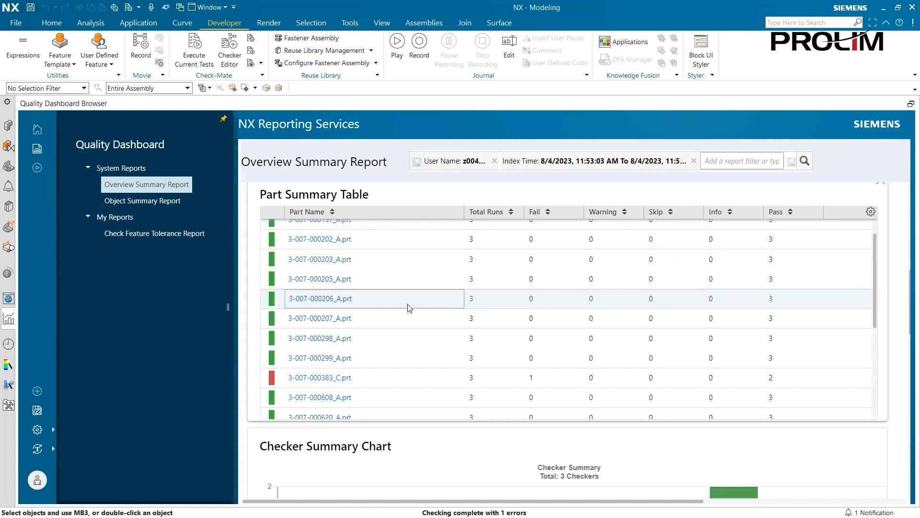
{"action": "left_click", "coordinate": [326, 378]}
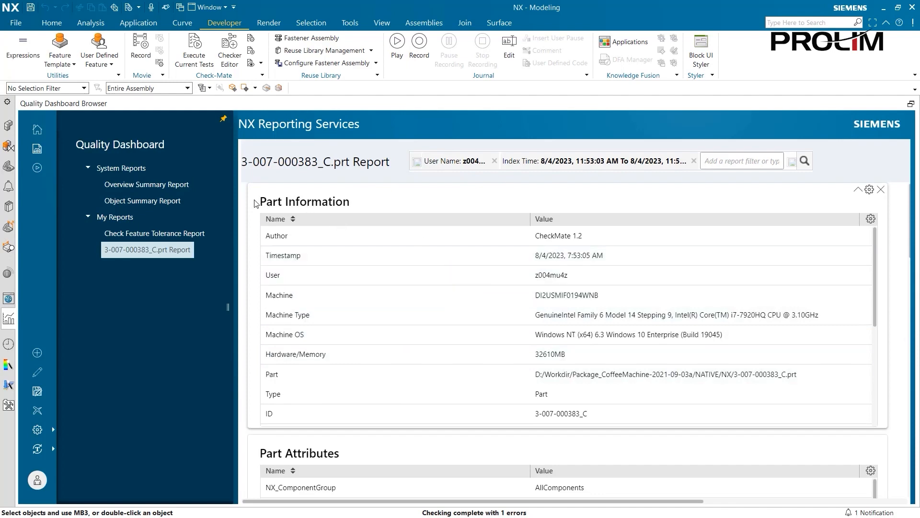
{"action": "scroll", "coordinate": [252, 218], "scroll_direction": "down", "scroll_amount": 5}
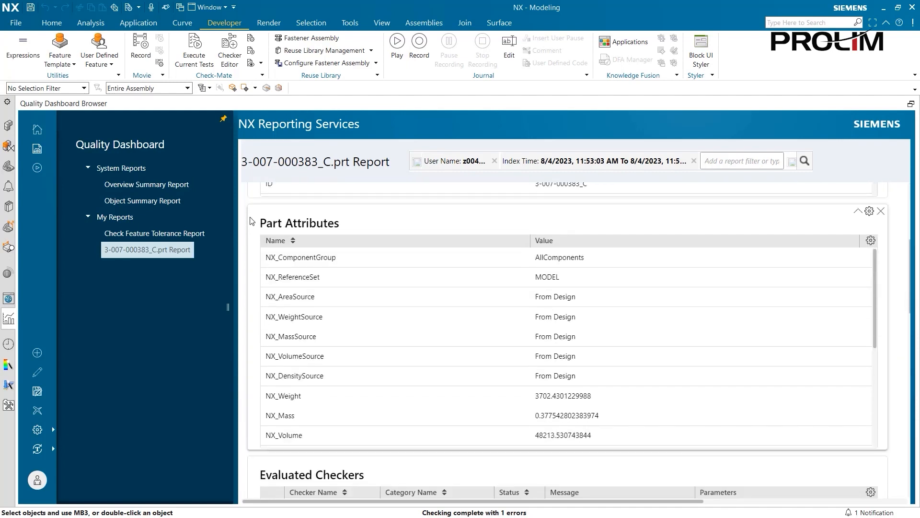
{"action": "scroll", "coordinate": [252, 221], "scroll_direction": "down", "scroll_amount": 5}
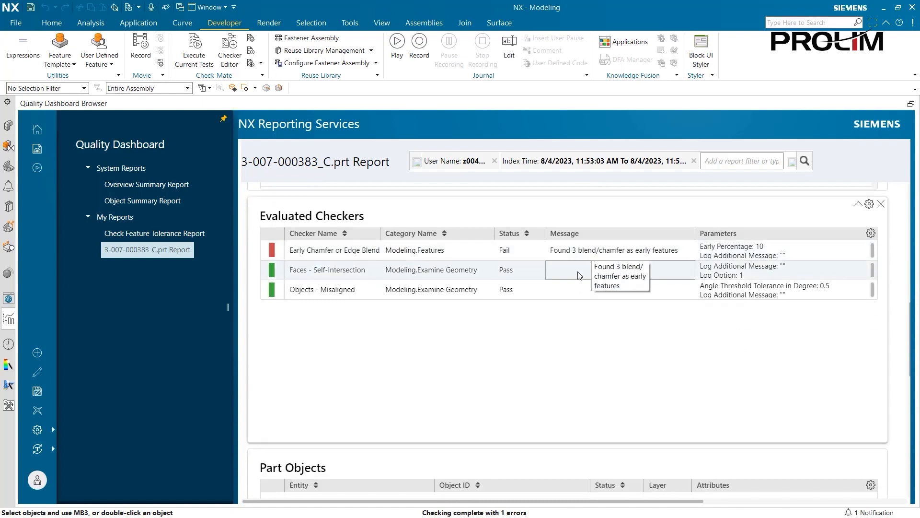
{"action": "scroll", "coordinate": [364, 345], "scroll_direction": "up", "scroll_amount": 1}
Return to the Overview Summary Report and review the Checker Summary Chart and Checker Summary Table
{"action": "left_click", "coordinate": [146, 189]}
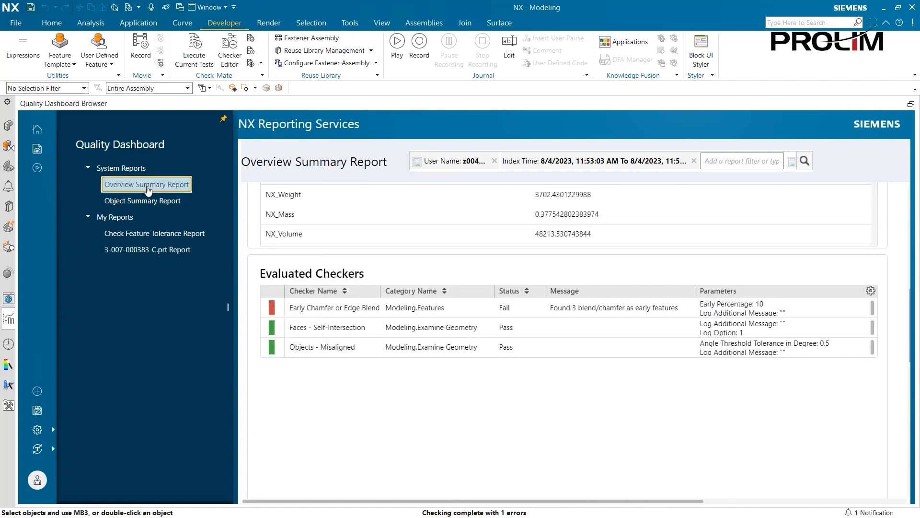
{"action": "scroll", "coordinate": [267, 324], "scroll_direction": "down", "scroll_amount": 8}
{"action": "scroll", "coordinate": [267, 323], "scroll_direction": "down", "scroll_amount": 5}
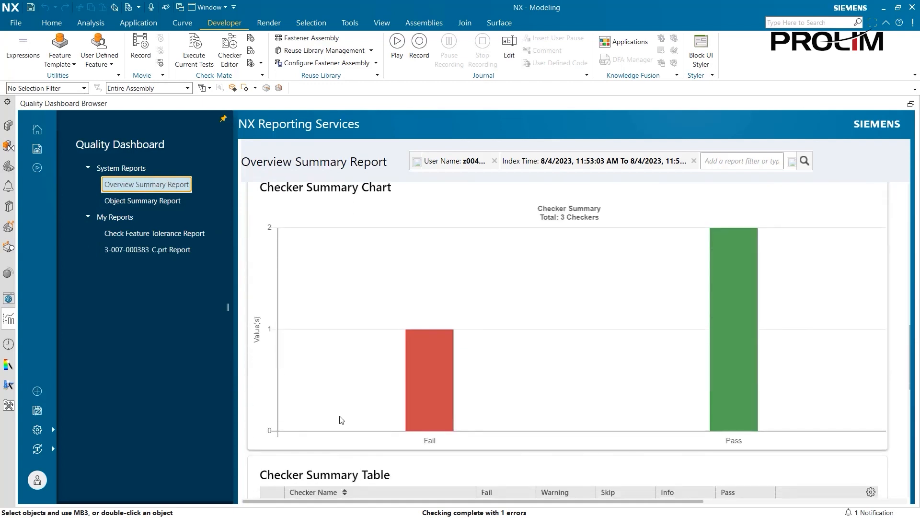
{"action": "scroll", "coordinate": [470, 408], "scroll_direction": "down", "scroll_amount": 1}
{"action": "scroll", "coordinate": [459, 407], "scroll_direction": "down", "scroll_amount": 4}
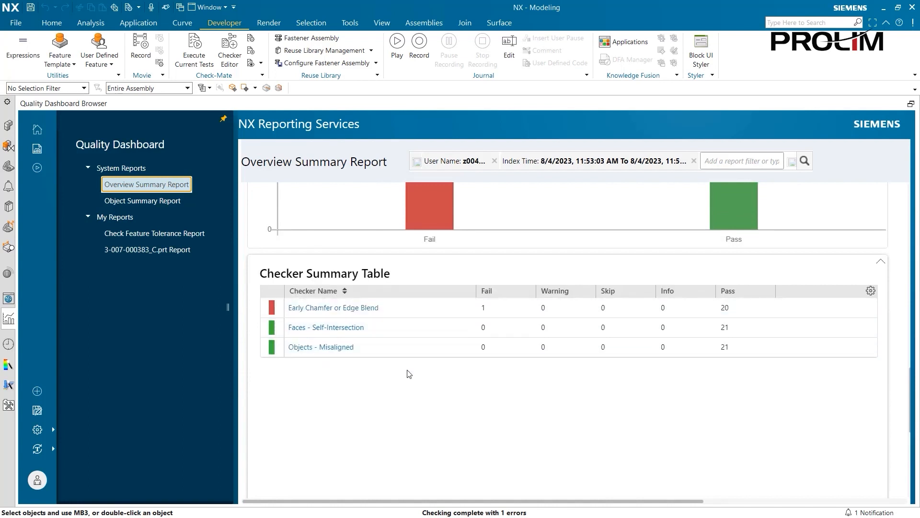
Review the Early Chamfer or Edge Blend checker's report with its part list, and return to the Overview Summary Report
{"action": "left_click", "coordinate": [349, 308]}
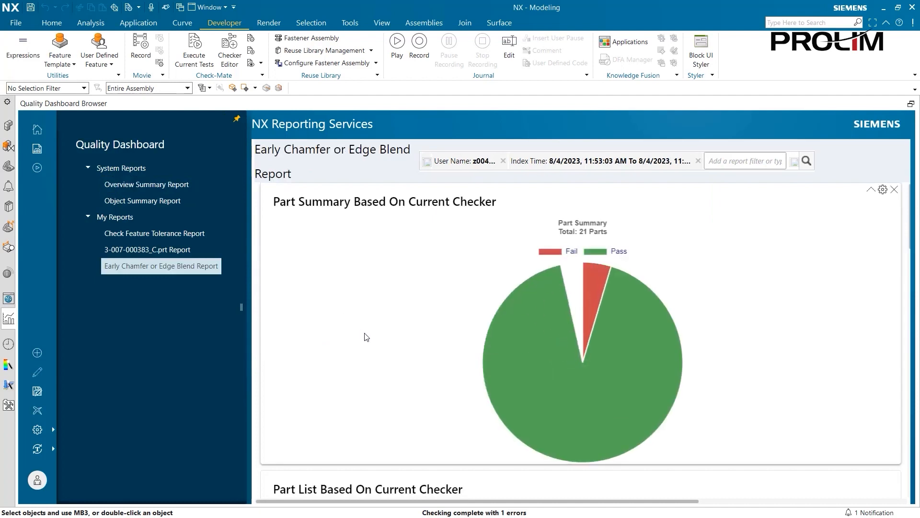
{"action": "scroll", "coordinate": [374, 338], "scroll_direction": "down", "scroll_amount": 10}
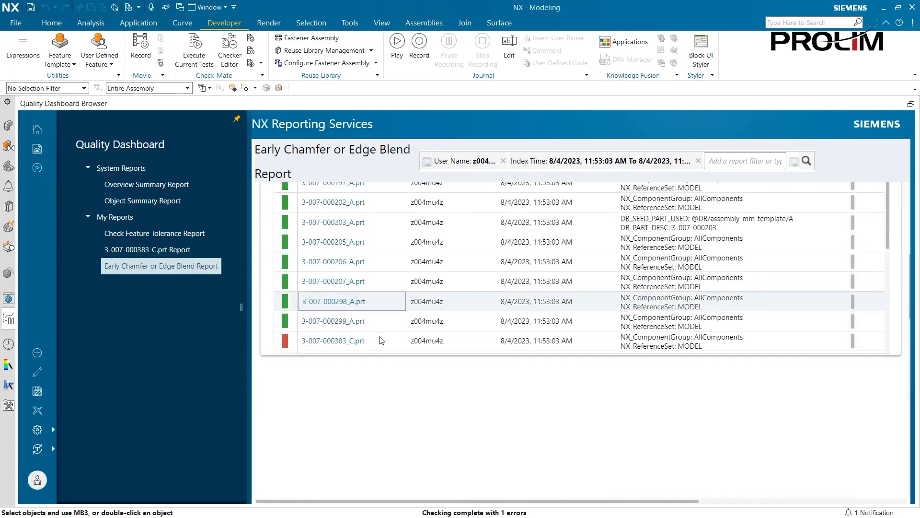
{"action": "scroll", "coordinate": [374, 354], "scroll_direction": "up", "scroll_amount": 8}
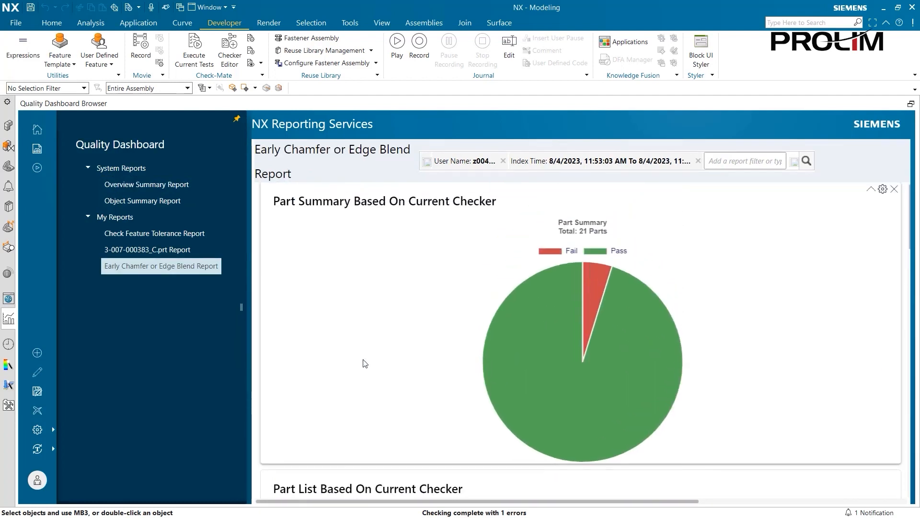
{"action": "left_click", "coordinate": [138, 186]}
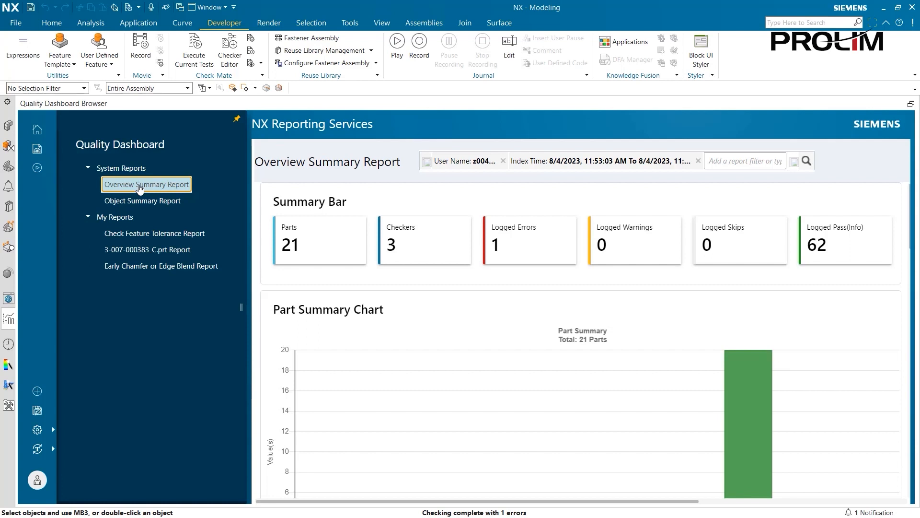
Create a new report and place a Barchart widget on its canvas
{"action": "left_click", "coordinate": [36, 392]}
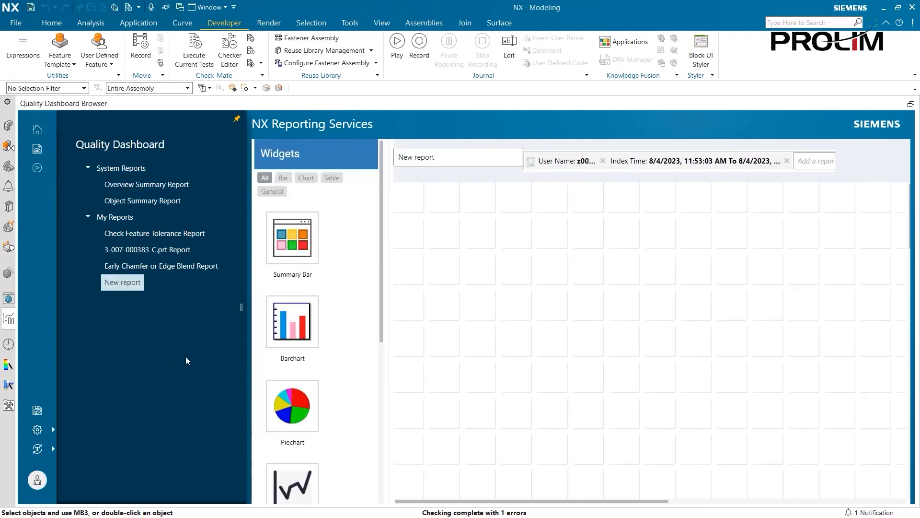
{"action": "scroll", "coordinate": [294, 347], "scroll_direction": "down", "scroll_amount": 6}
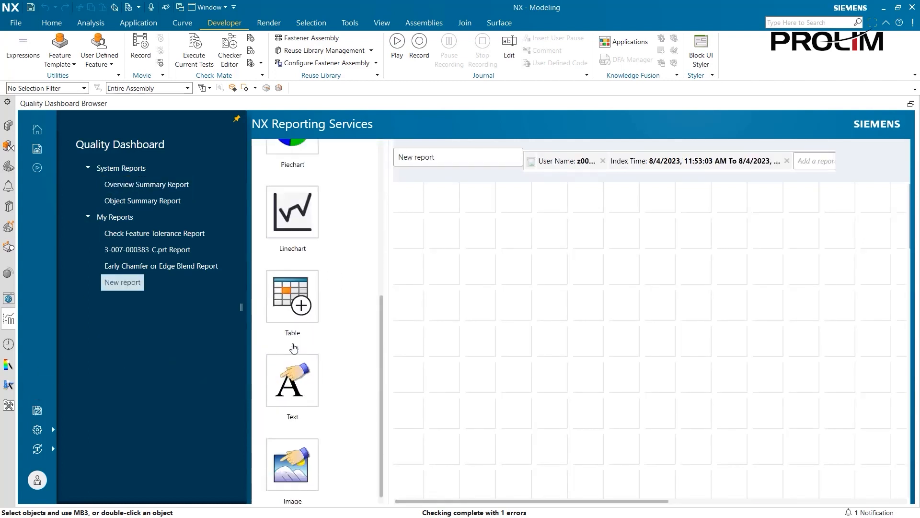
{"action": "scroll", "coordinate": [294, 348], "scroll_direction": "up", "scroll_amount": 6}
{"action": "left_click_drag", "start_coordinate": [292, 298], "coordinate": [430, 214]}
Configure the bar chart with the Checker data function, the Summary option and the title "Checker Bar Chart"
{"action": "left_click", "coordinate": [878, 189]}
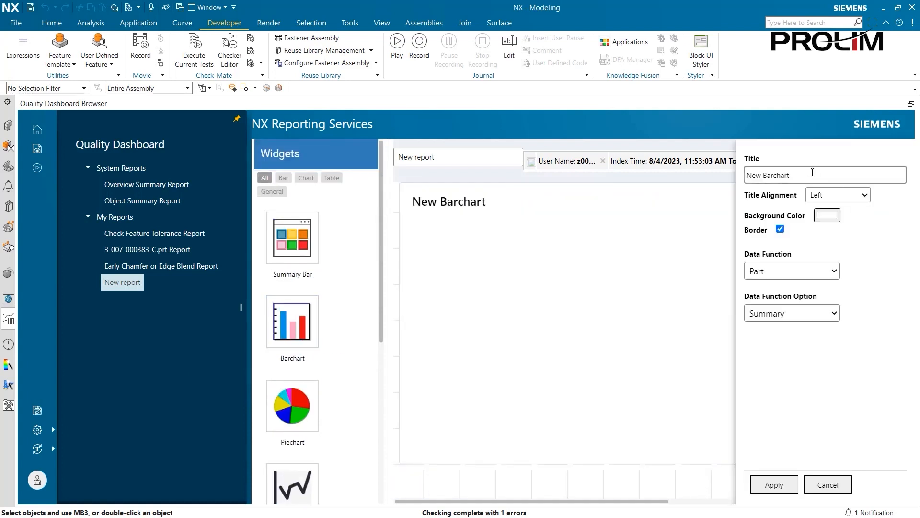
{"action": "left_click", "coordinate": [823, 277]}
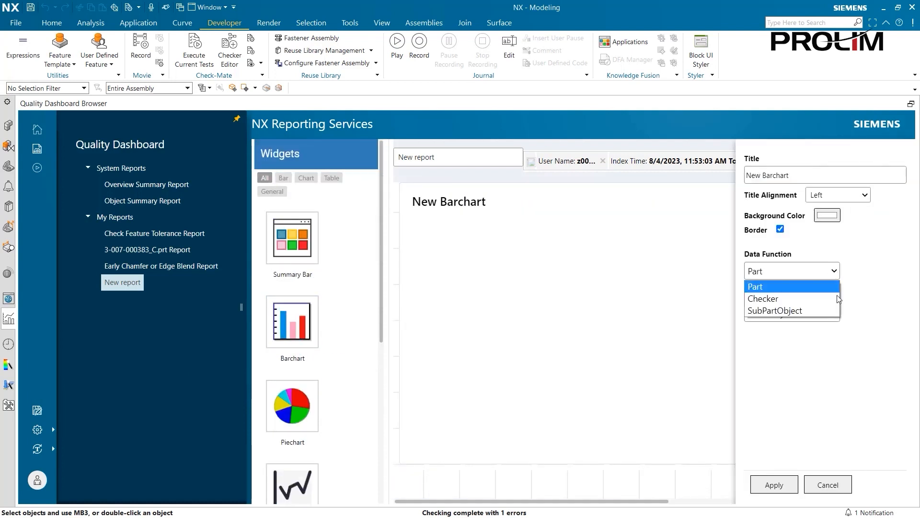
{"action": "left_click", "coordinate": [815, 298]}
{"action": "left_click", "coordinate": [812, 315]}
{"action": "left_click", "coordinate": [812, 314]}
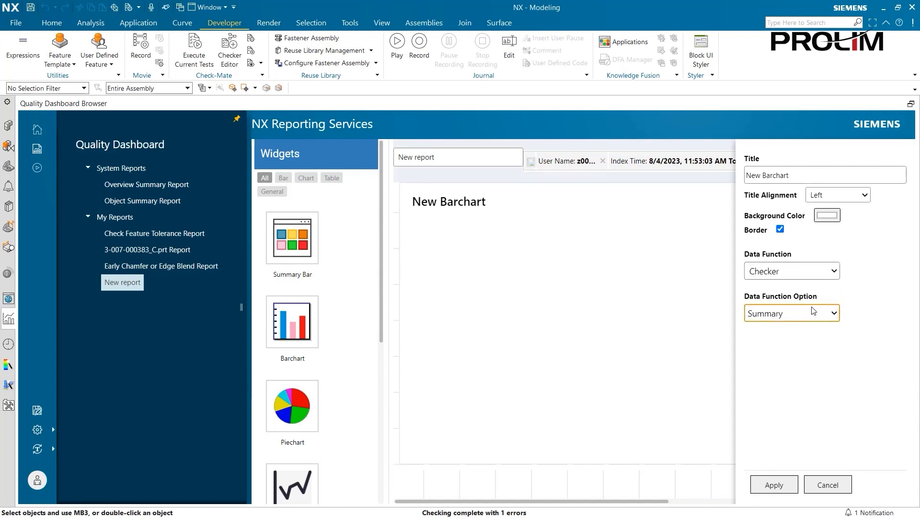
{"action": "left_click", "coordinate": [787, 319]}
{"action": "left_click", "coordinate": [817, 175]}
{"action": "left_click_drag", "start_coordinate": [818, 176], "coordinate": [678, 172]}
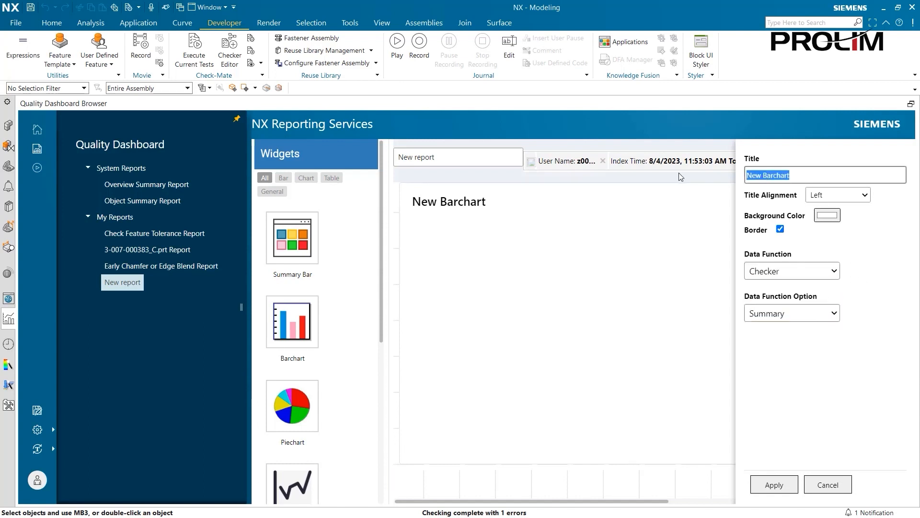
{"action": "type", "text": "Checker Bar Chart"}
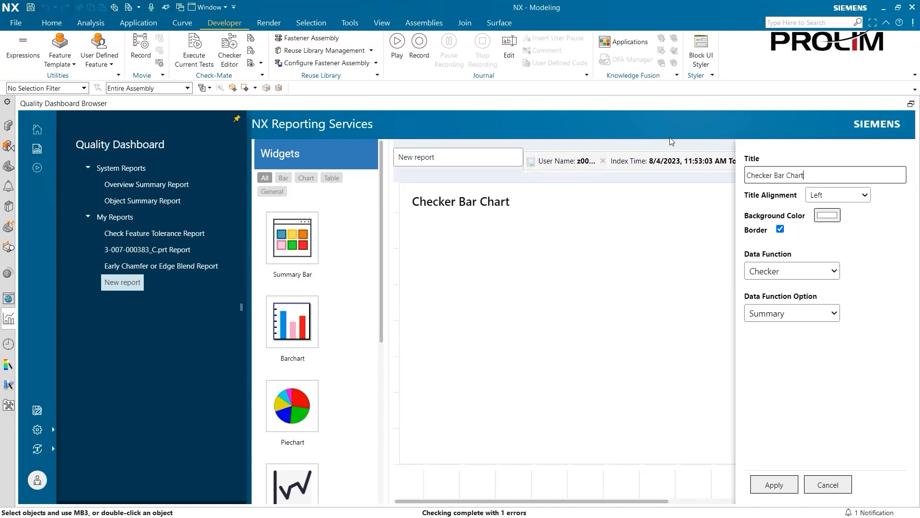
{"action": "left_click", "coordinate": [774, 485]}
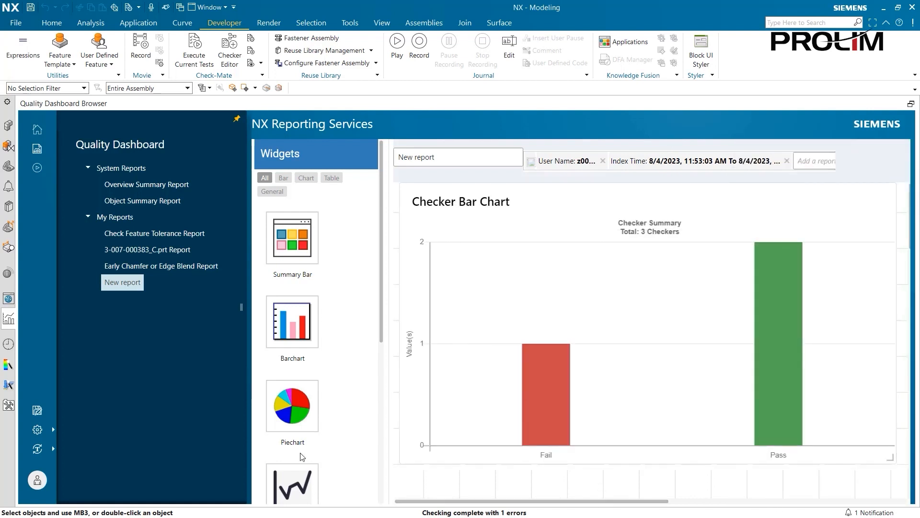
Add a Table widget to the new report's canvas
{"action": "scroll", "coordinate": [302, 457], "scroll_direction": "down", "scroll_amount": 2}
{"action": "scroll", "coordinate": [277, 438], "scroll_direction": "down", "scroll_amount": 4}
{"action": "left_click_drag", "start_coordinate": [292, 316], "coordinate": [452, 225]}
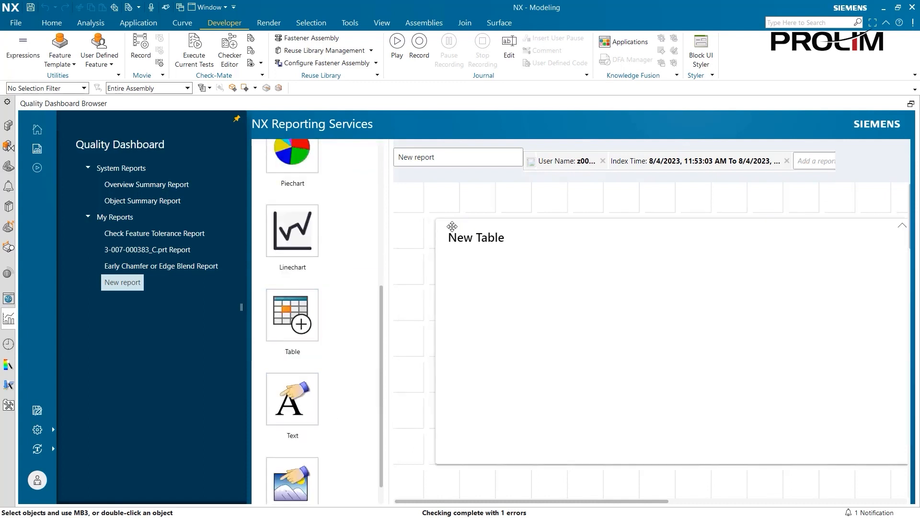
Configure the new table to summarize check results by part, apply the settings and look through its rows
{"action": "left_click", "coordinate": [883, 194]}
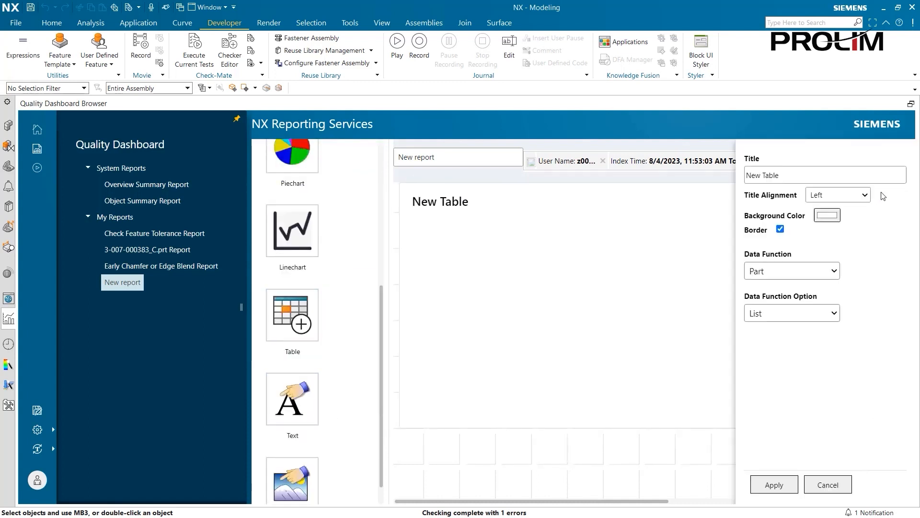
{"action": "left_click", "coordinate": [818, 312]}
{"action": "left_click", "coordinate": [817, 312]}
{"action": "left_click", "coordinate": [814, 272]}
{"action": "left_click", "coordinate": [803, 285]}
{"action": "left_click", "coordinate": [774, 484]}
{"action": "scroll", "coordinate": [535, 280], "scroll_direction": "down", "scroll_amount": 3}
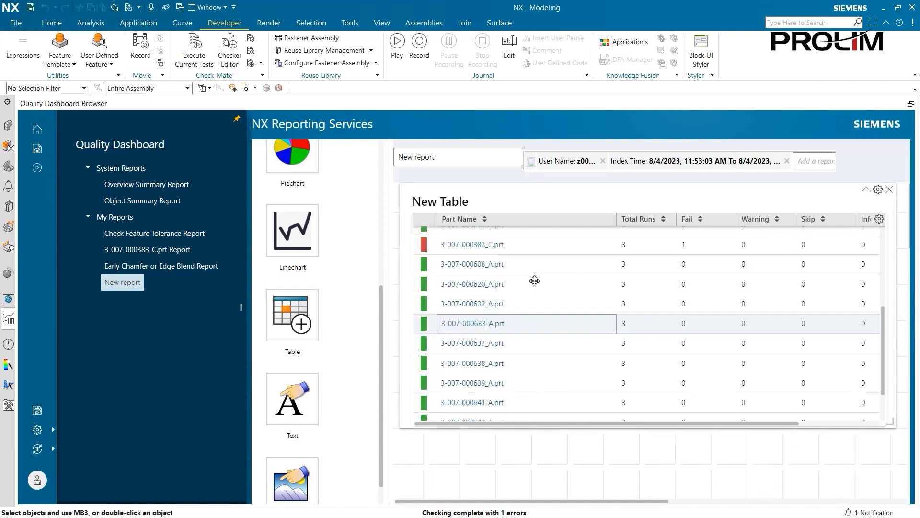
{"action": "scroll", "coordinate": [532, 288], "scroll_direction": "up", "scroll_amount": 3}
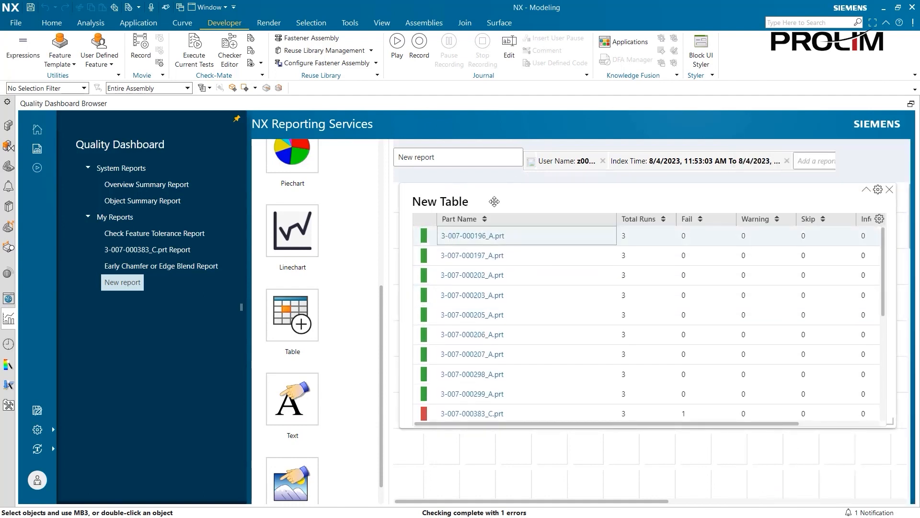
{"action": "left_click", "coordinate": [7, 127]}
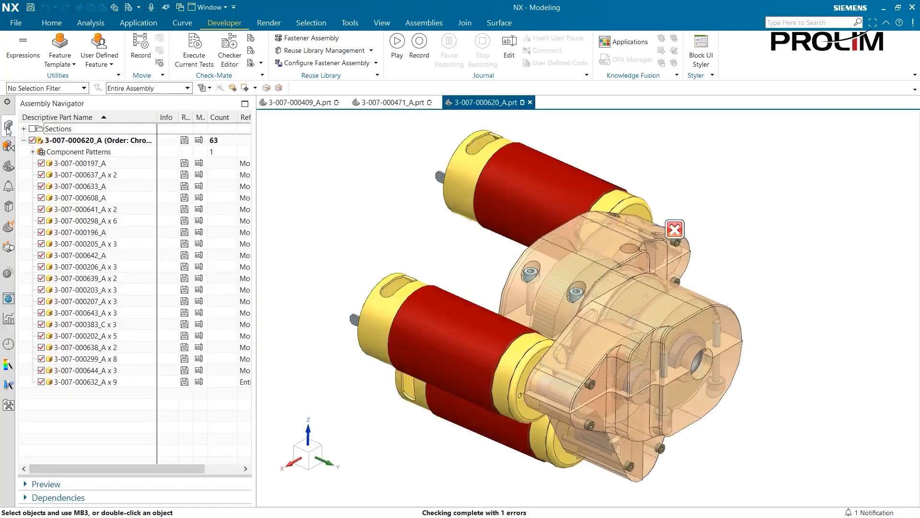
{"action": "left_click", "coordinate": [498, 374]}
{"action": "left_click", "coordinate": [96, 326]}
{"action": "right_click", "coordinate": [95, 325]}
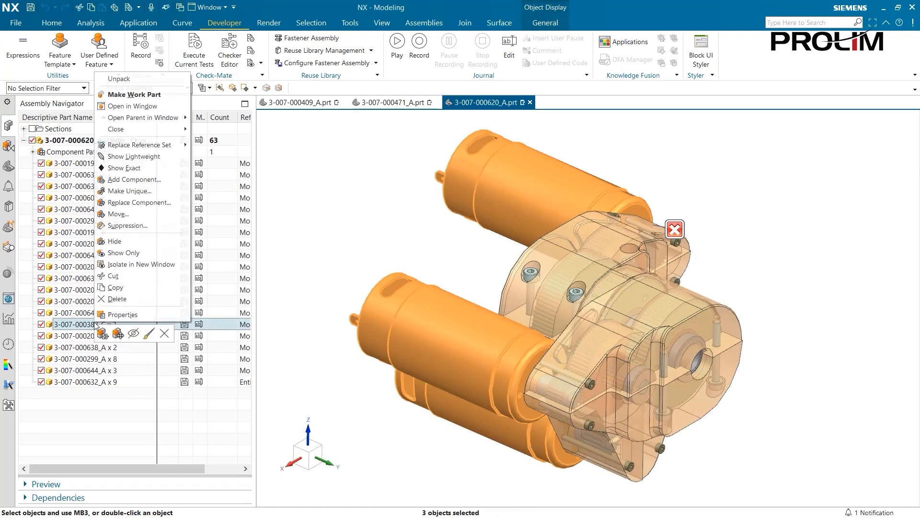
{"action": "left_click", "coordinate": [133, 106]}
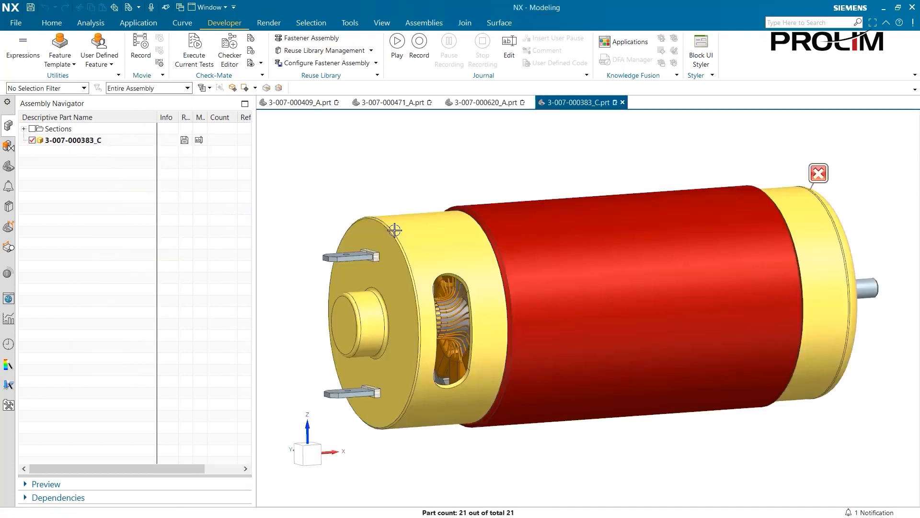
Delete the Edge Blend (7) feature on the motor's shaft-side end cap and close the part's window to return to the assembly
{"action": "middle_click_drag", "start_coordinate": [395, 231], "coordinate": [643, 257]}
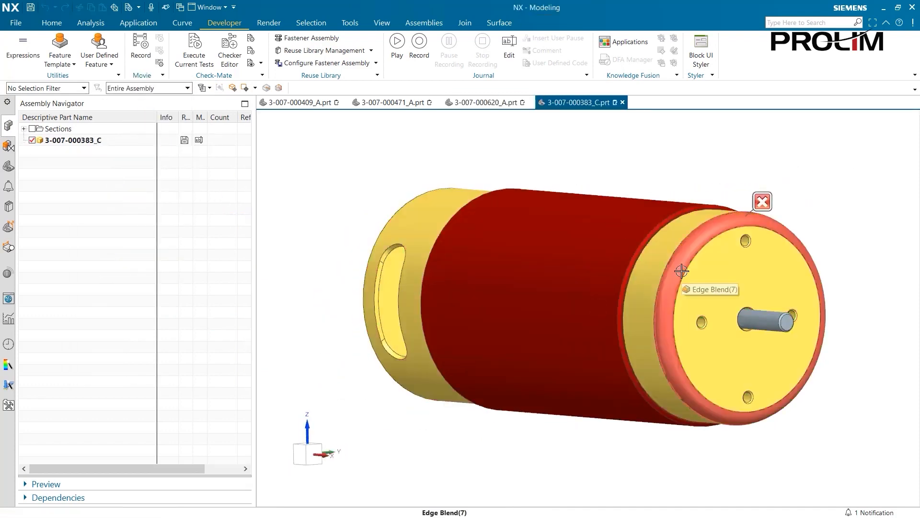
{"action": "left_click", "coordinate": [8, 166]}
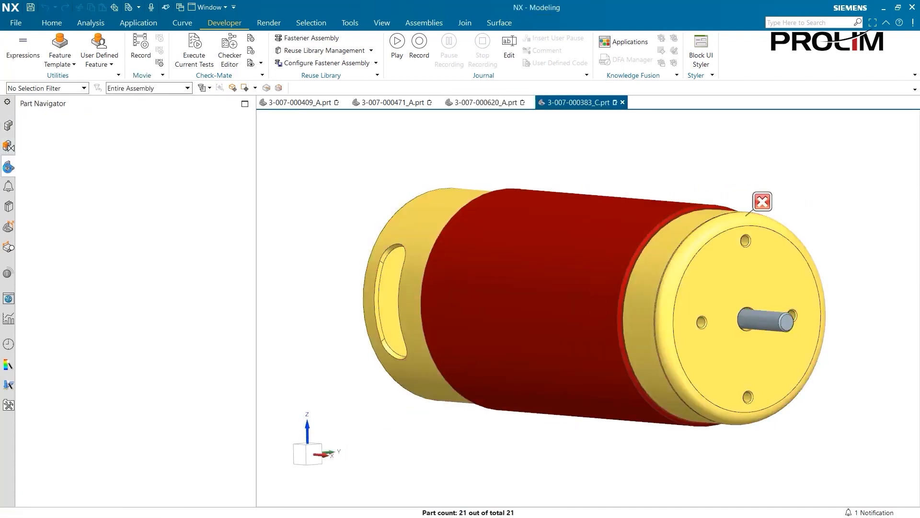
{"action": "left_click", "coordinate": [675, 277]}
{"action": "right_click", "coordinate": [84, 225]}
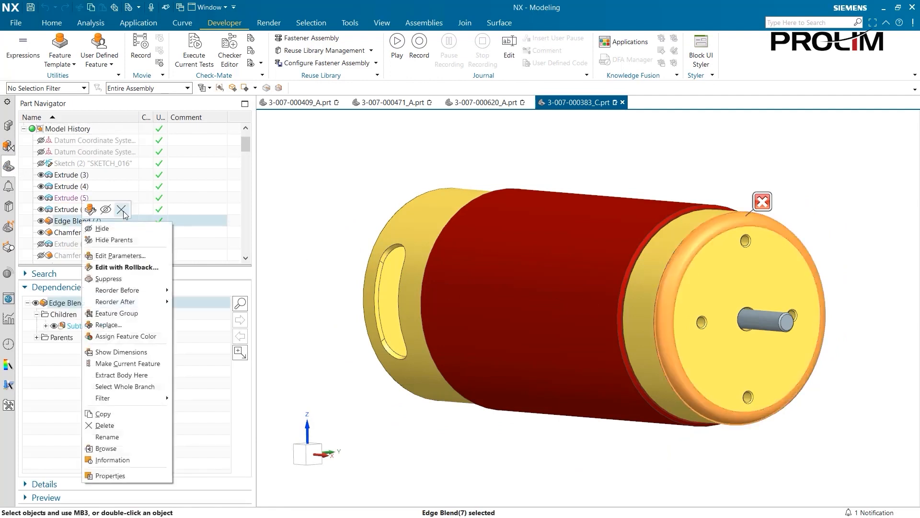
{"action": "left_click", "coordinate": [122, 211]}
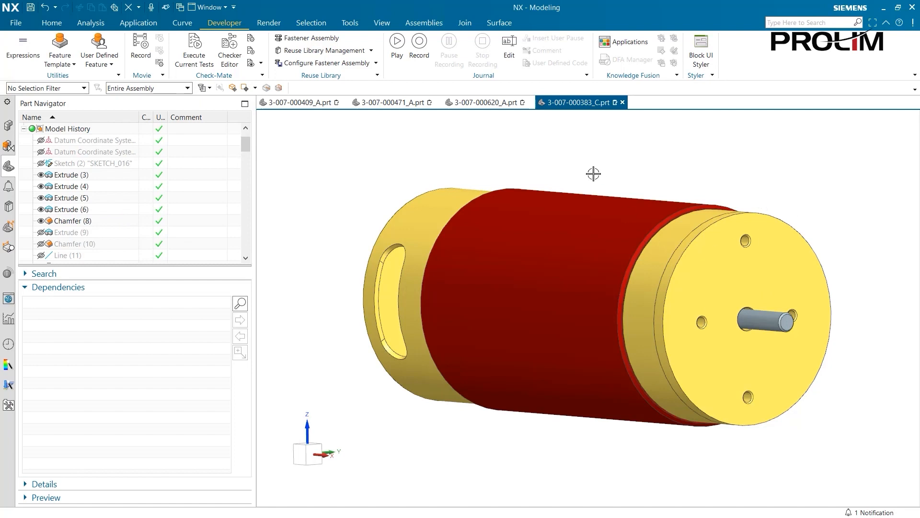
{"action": "left_click", "coordinate": [622, 102]}
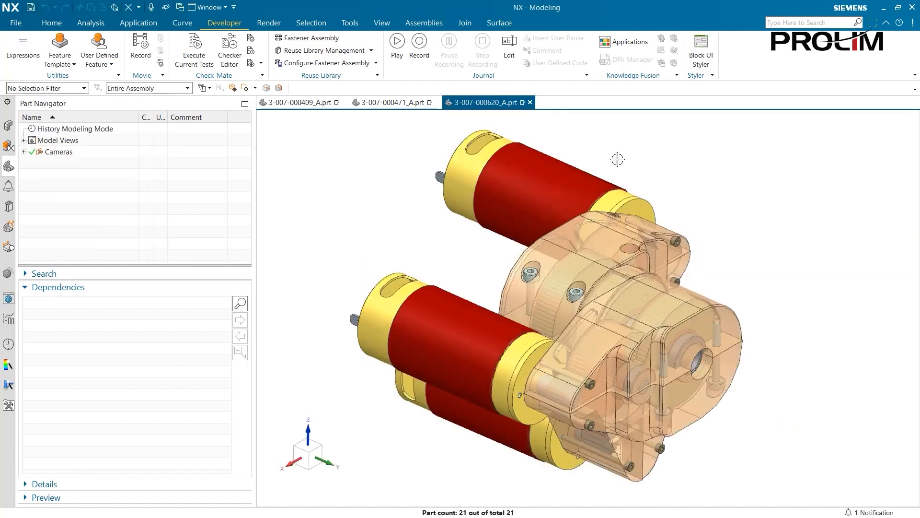